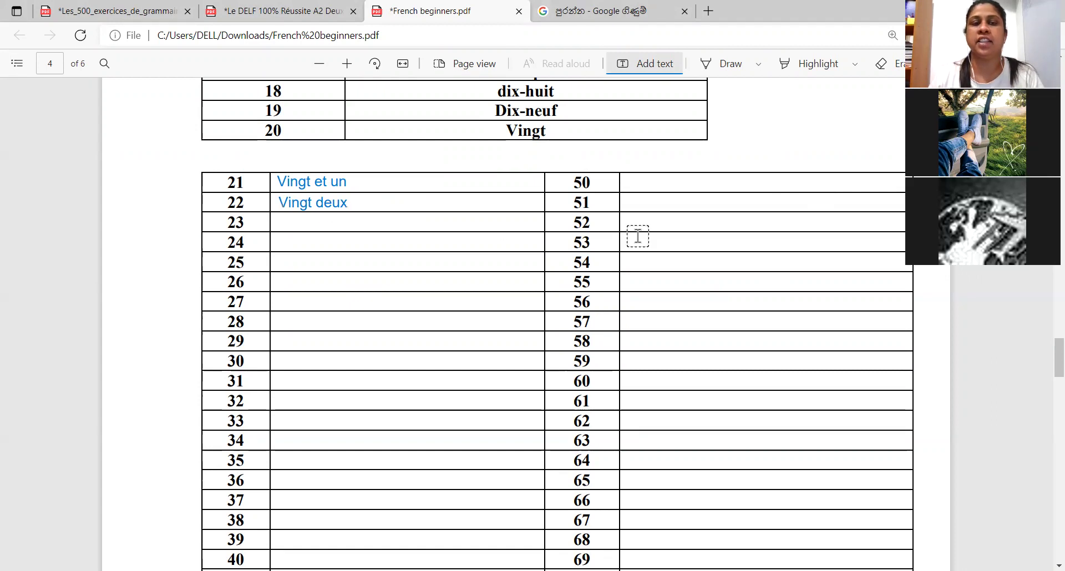
# Step: Add the text "Vingt trois" beside number 23 and "Vingt quatre" beside number 24 in the numbers table
pyautogui.click(279, 221)
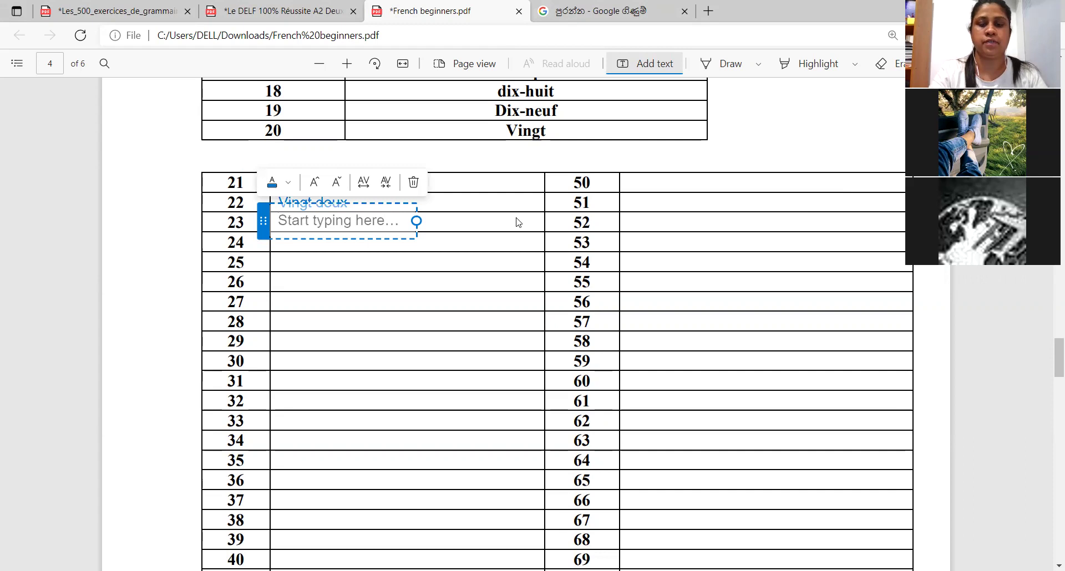
pyautogui.write('Vingt trois')
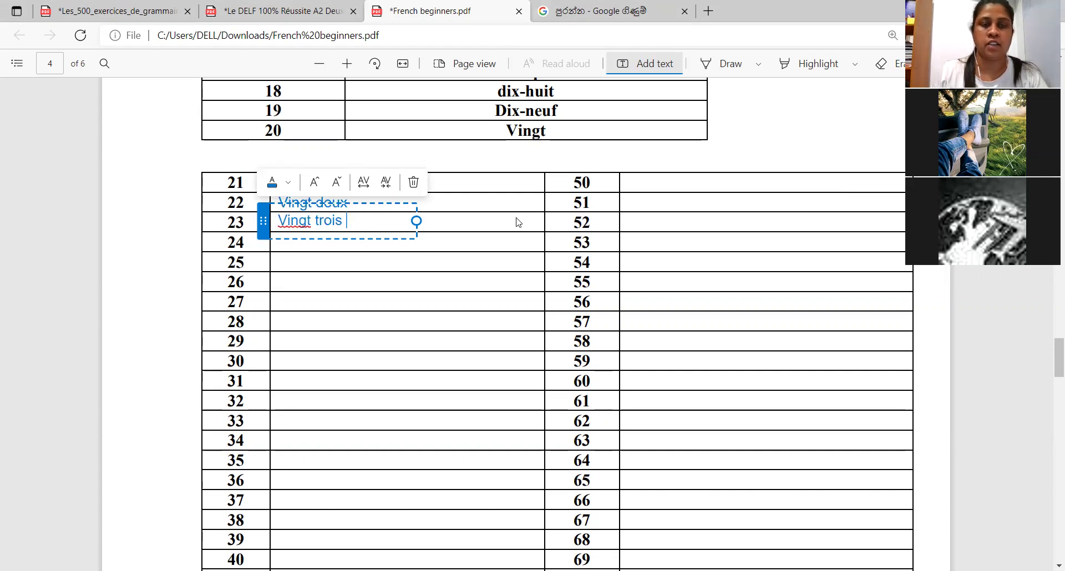
pyautogui.click(279, 241)
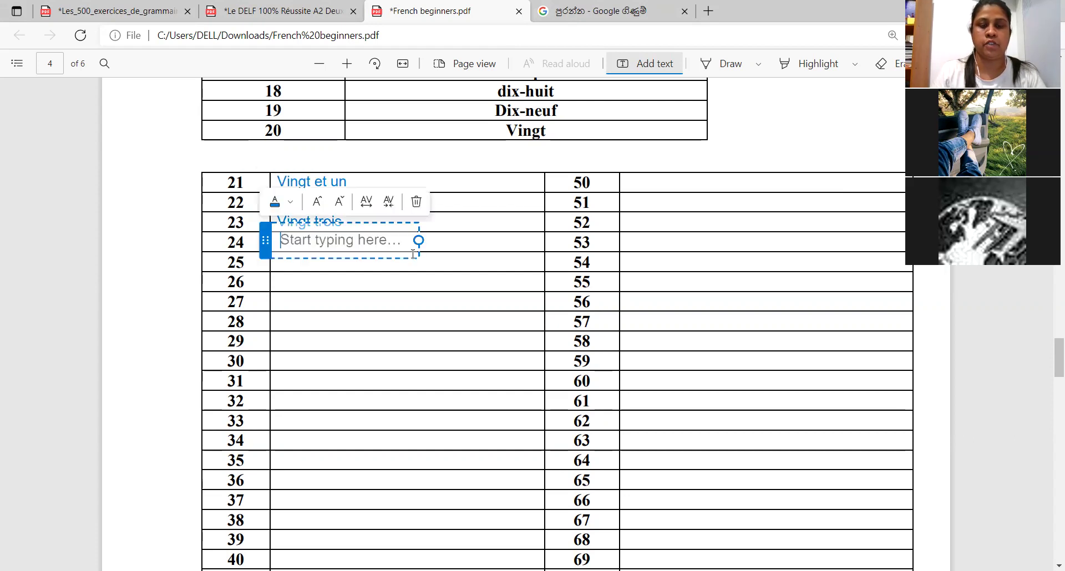
pyautogui.write('Vingt quatre')
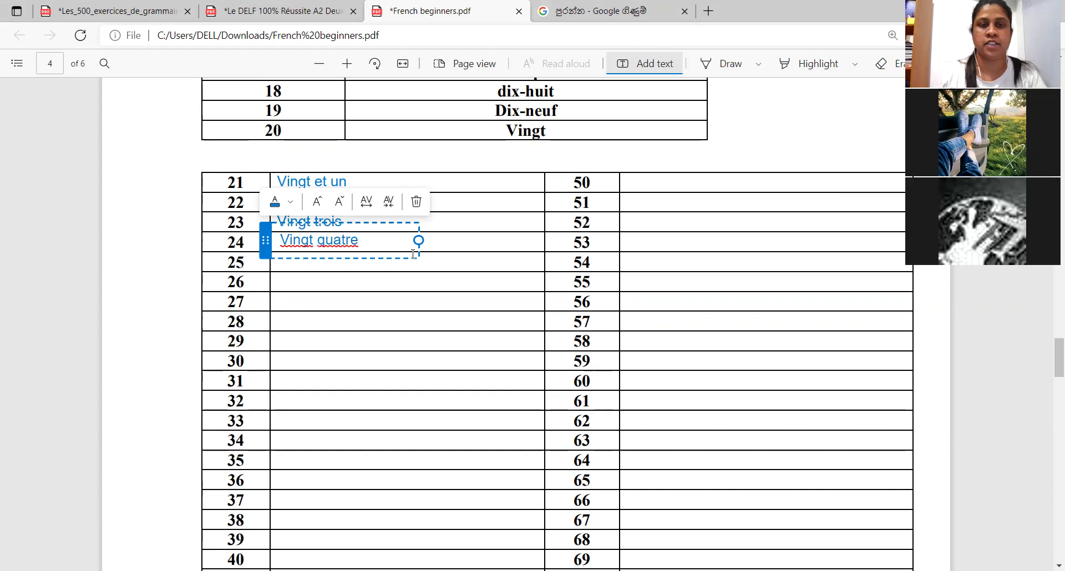
# Step: Add the text "Vingt cinq" beside number 25 and "Vingt six" beside number 26
pyautogui.click(283, 262)
pyautogui.write('M')
pyautogui.press('BackSpace')
pyautogui.write('Vingt cinq')
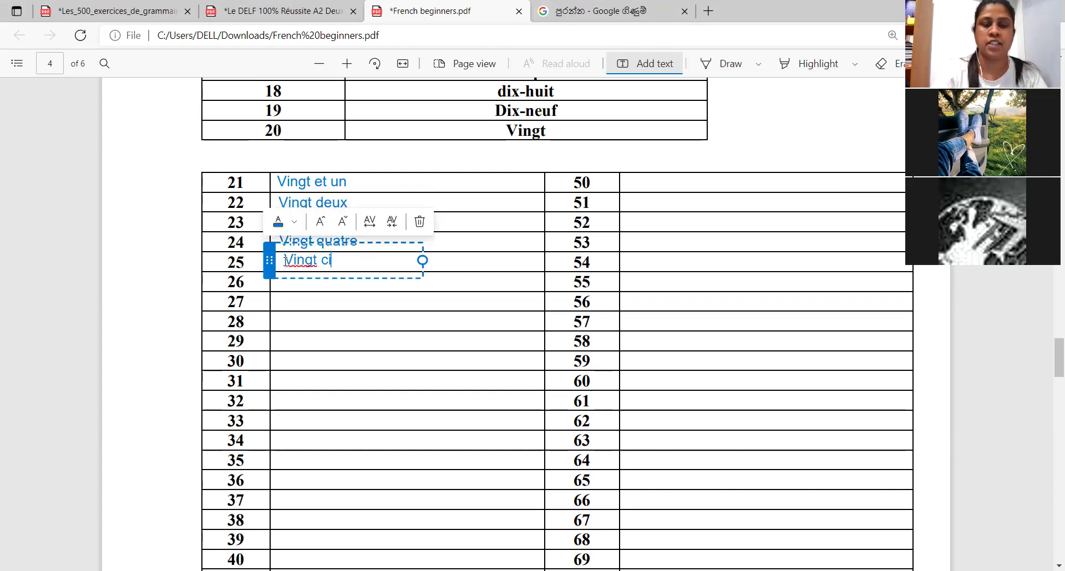
pyautogui.click(307, 311)
pyautogui.click(285, 282)
pyautogui.write('M')
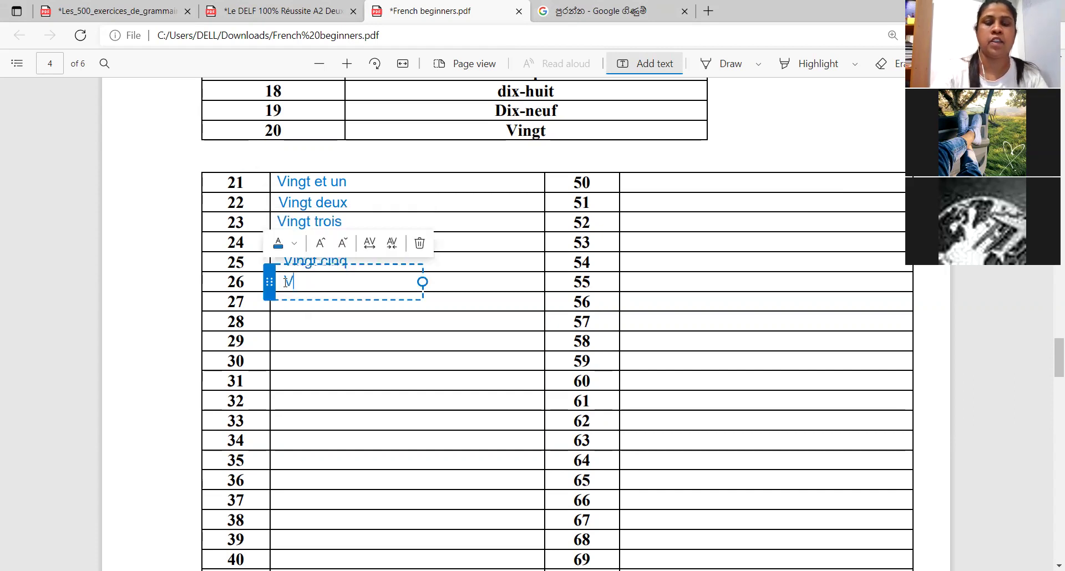
pyautogui.press('BackSpace')
pyautogui.write('Vingt six')
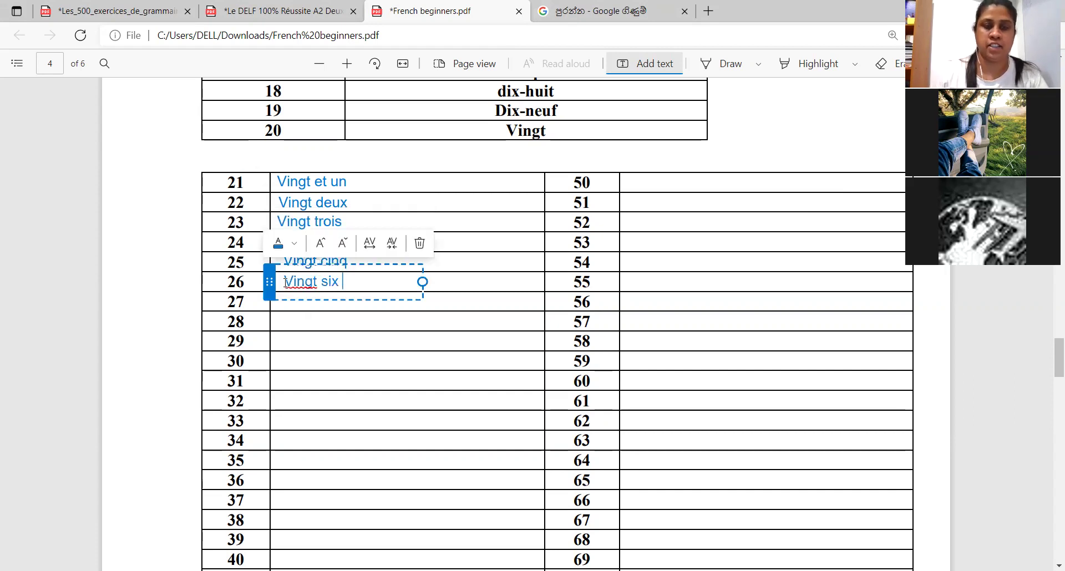
# Step: Add the text "Vingt sept" beside number 27 and "Vingt huit" beside number 28
pyautogui.click(291, 305)
pyautogui.click(283, 300)
pyautogui.write('M')
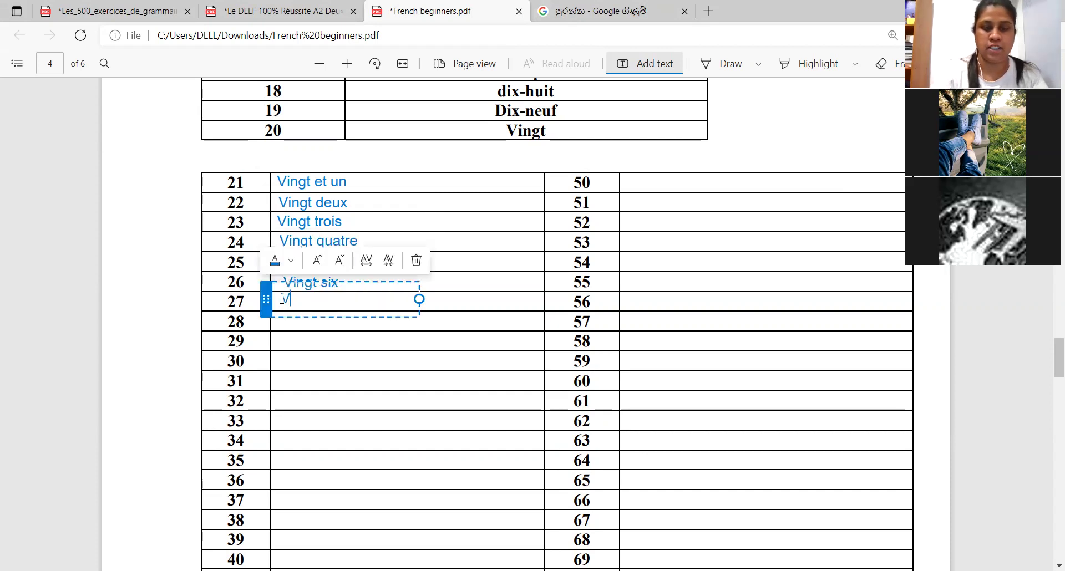
pyautogui.press('BackSpace')
pyautogui.write('Vingt sept')
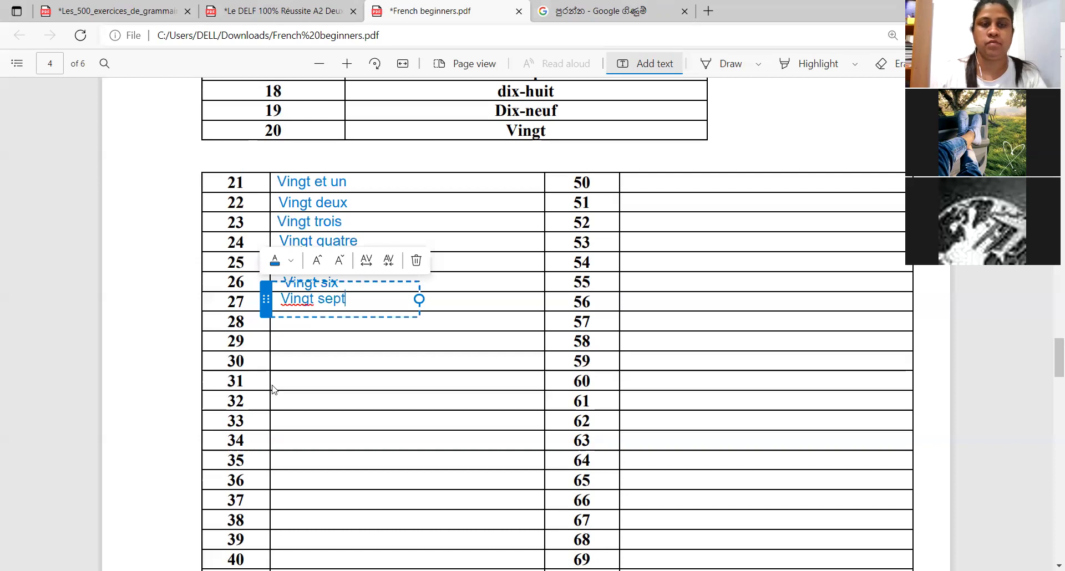
pyautogui.click(281, 329)
pyautogui.click(282, 321)
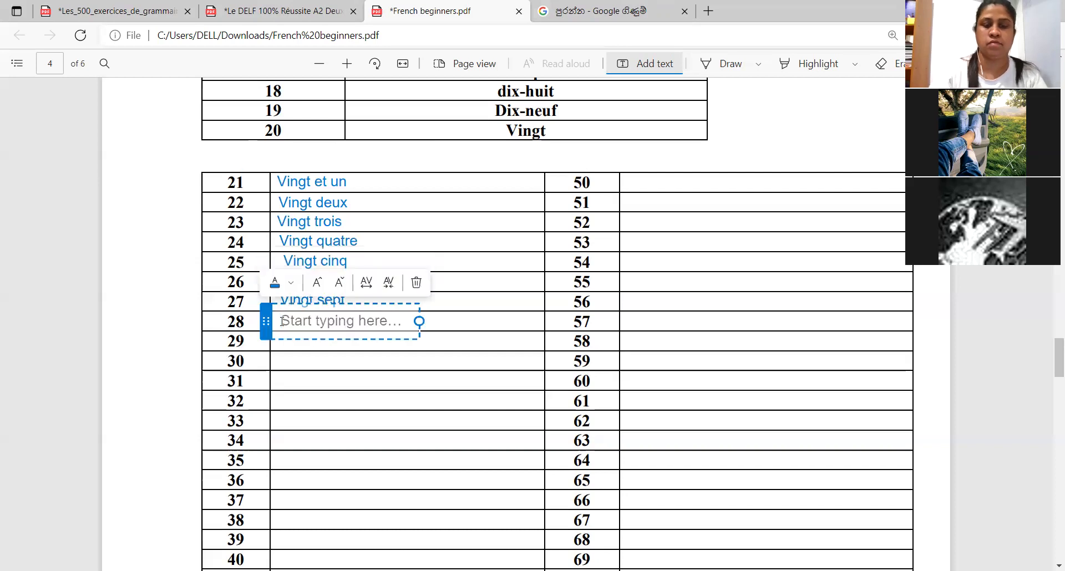
pyautogui.write('Vingt huit')
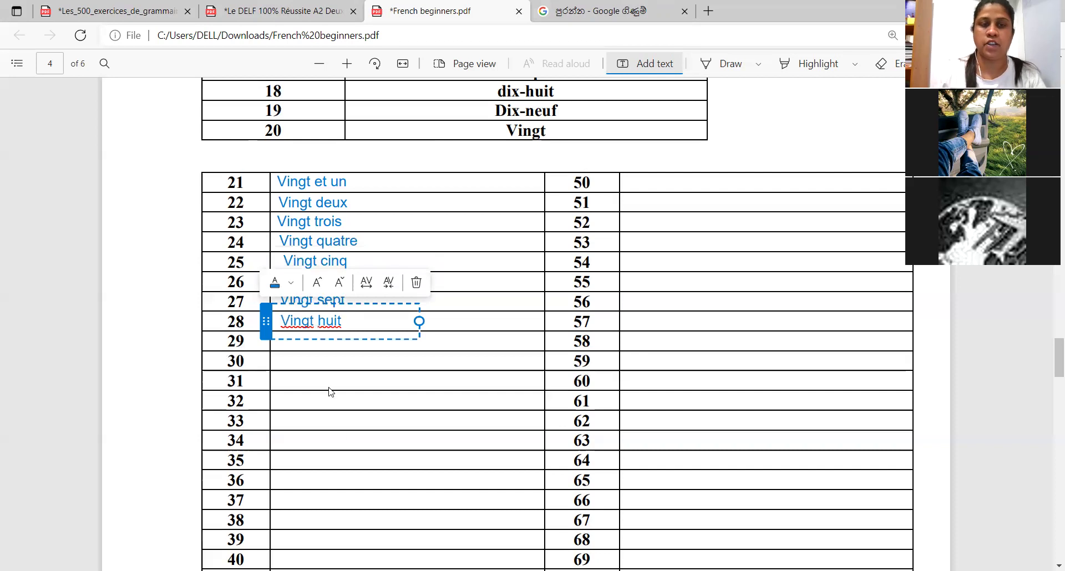
# Step: Add the text "Vingt neuf" in the empty cell beside number 29 and finish the text box
pyautogui.click(283, 340)
pyautogui.click(284, 341)
pyautogui.write('V')
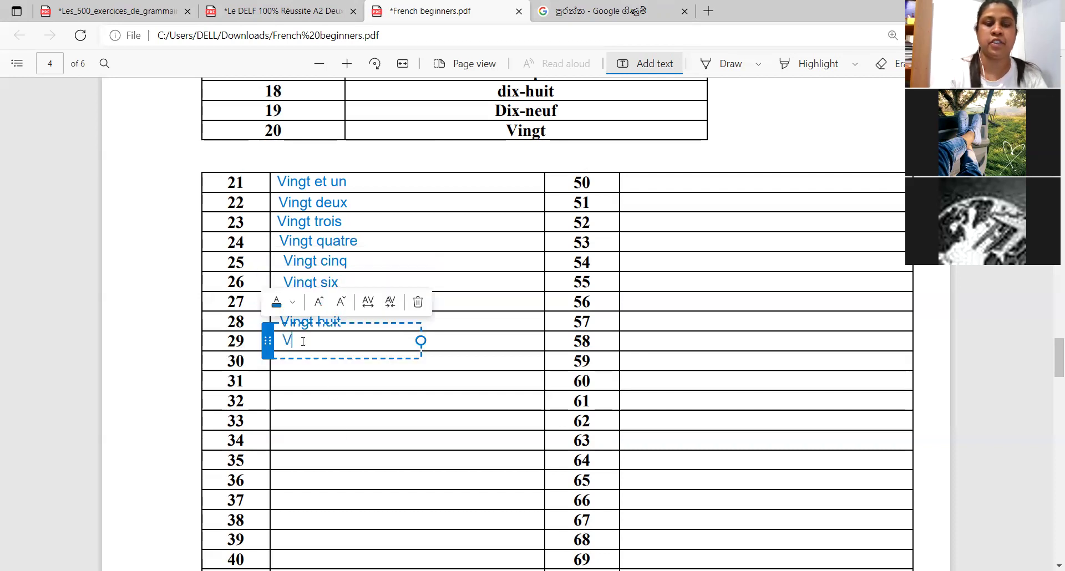
pyautogui.write('ingt neuf')
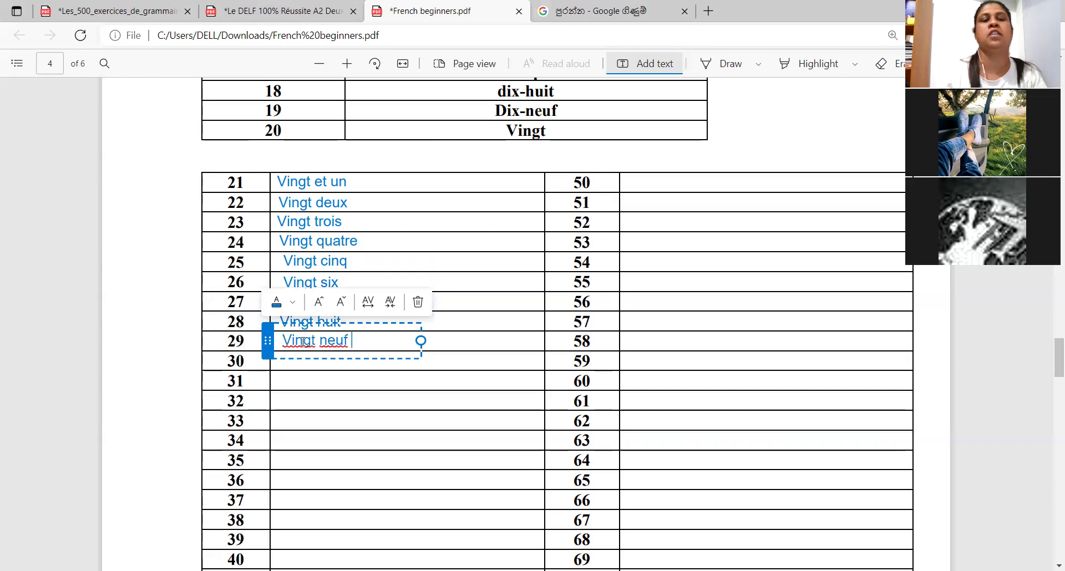
pyautogui.click(453, 381)
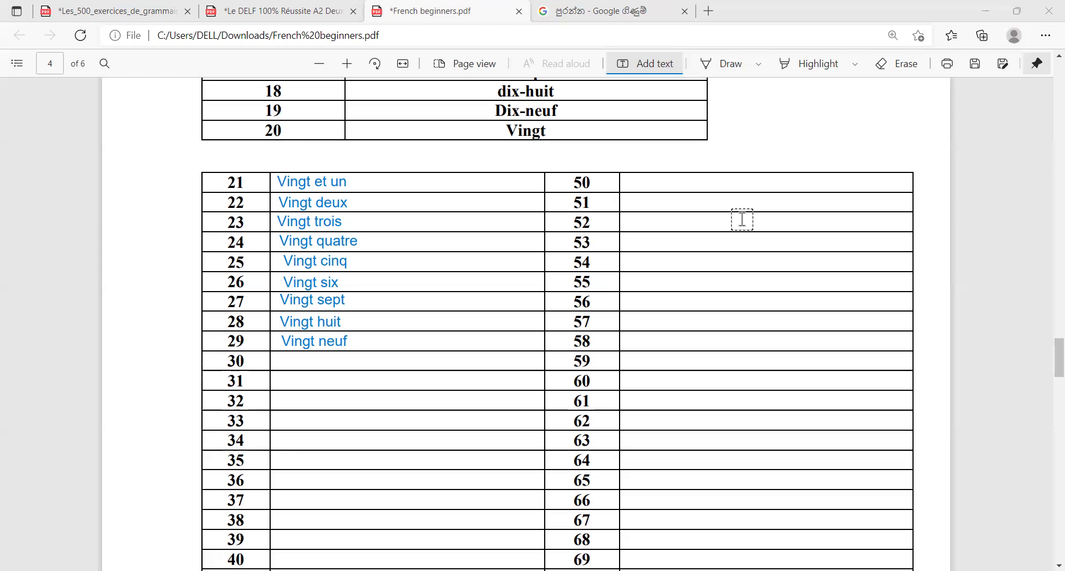
# Step: Add the text "Trente" beside number 30 and "Trente et un" beside number 31
pyautogui.scroll(-4, 464, 314)
pyautogui.scroll(4, 401, 269)
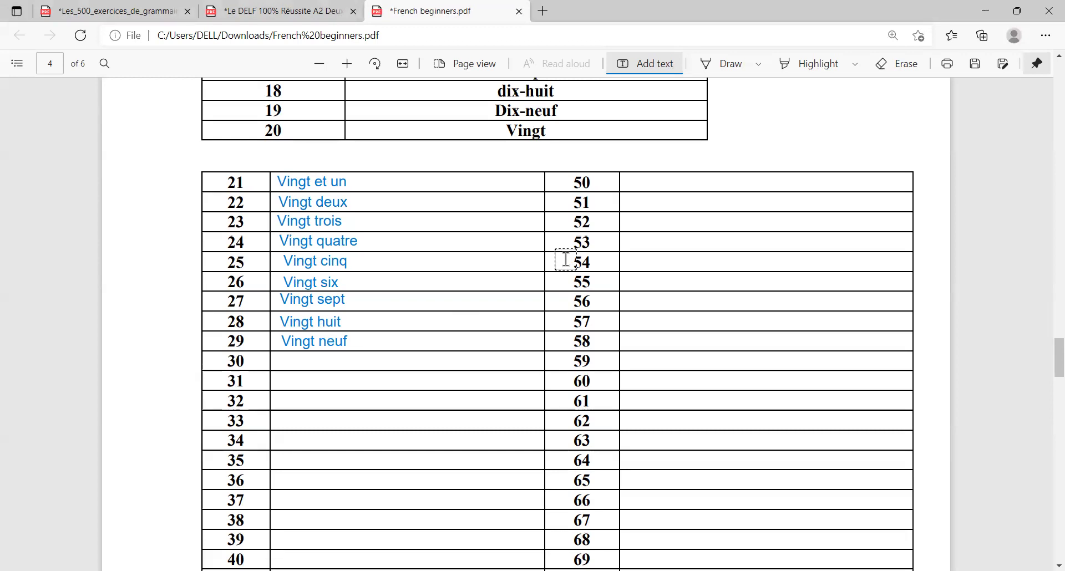
pyautogui.scroll(-4, 311, 244)
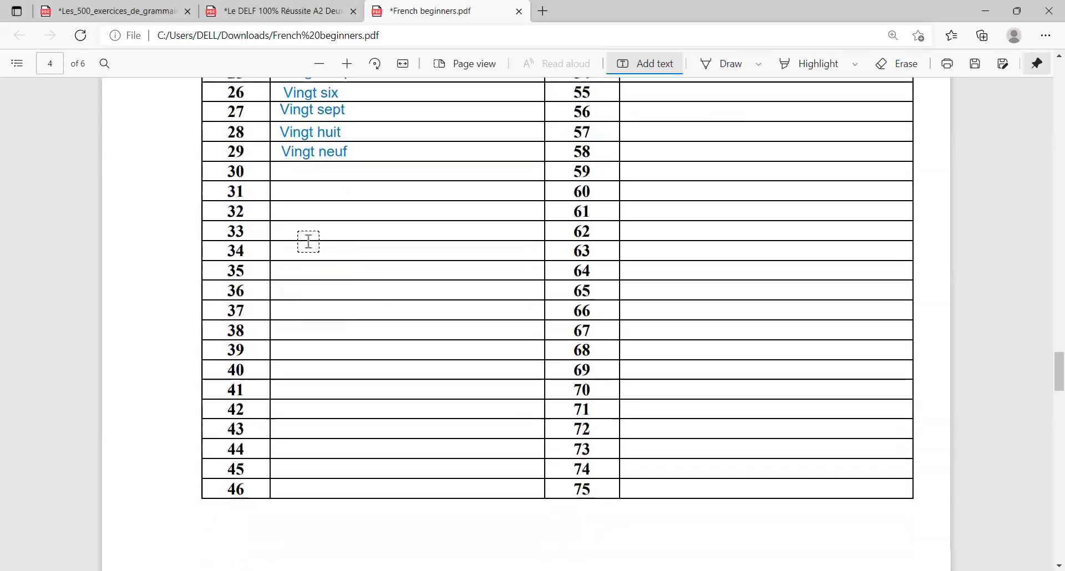
pyautogui.click(283, 126)
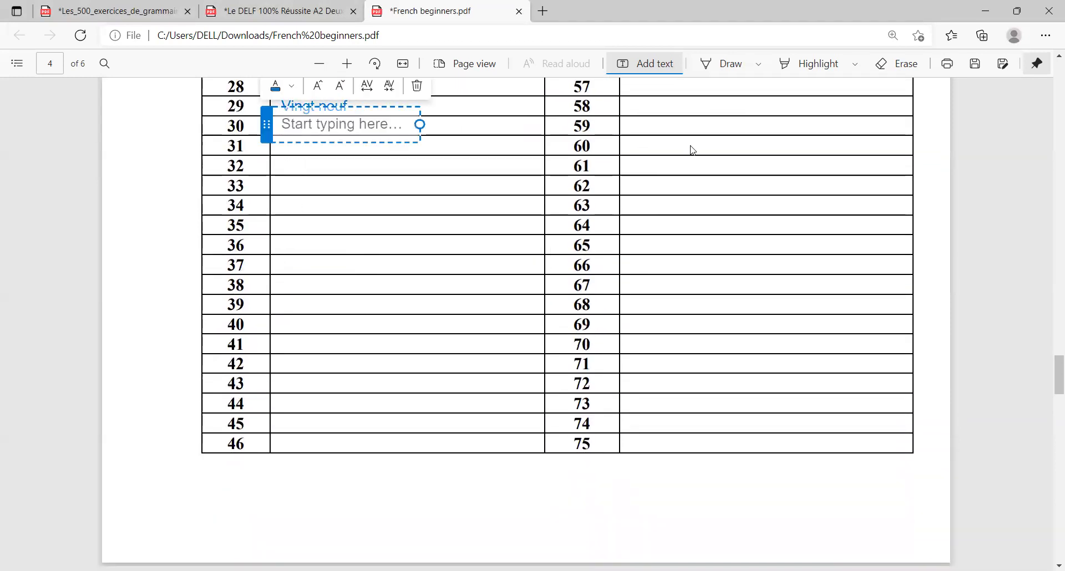
pyautogui.write('Trente')
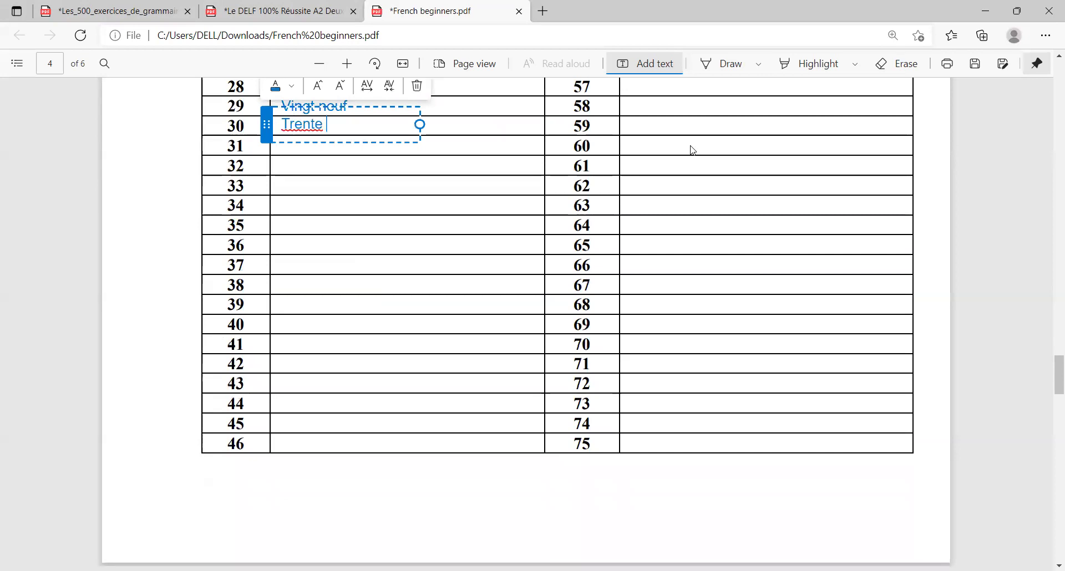
pyautogui.click(284, 155)
pyautogui.click(280, 144)
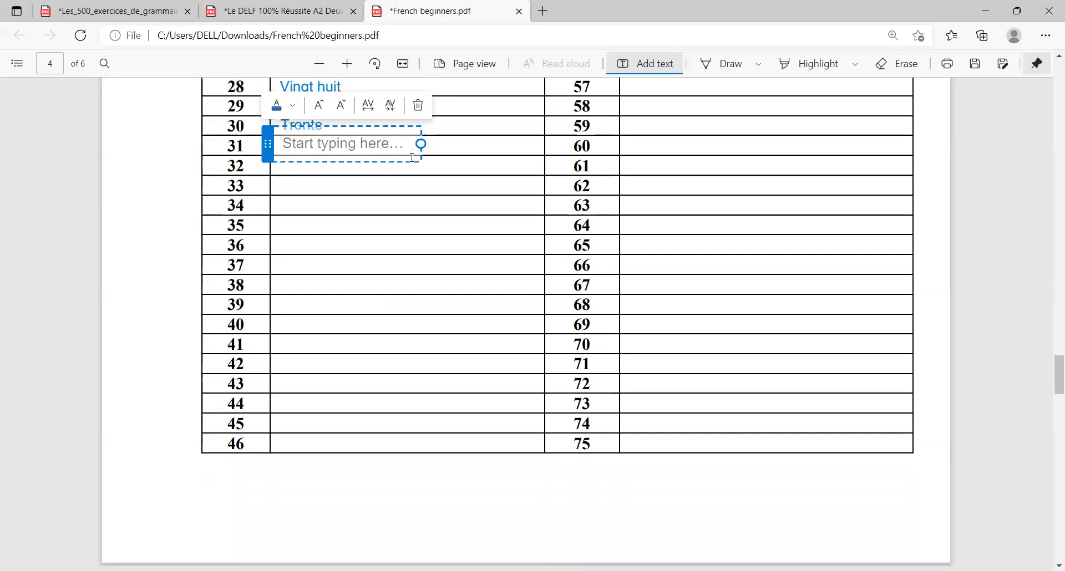
pyautogui.write('Trente et un')
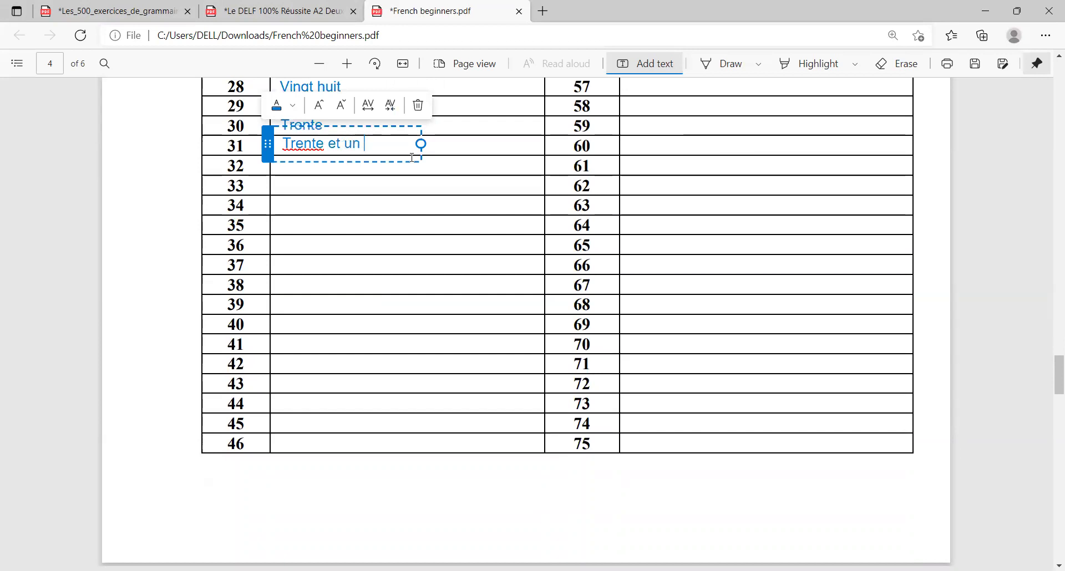
# Step: Add the text "Trente deux" beside number 32 and "Trente trois" beside number 33, aligned with the entries above
pyautogui.click(280, 166)
pyautogui.click(280, 166)
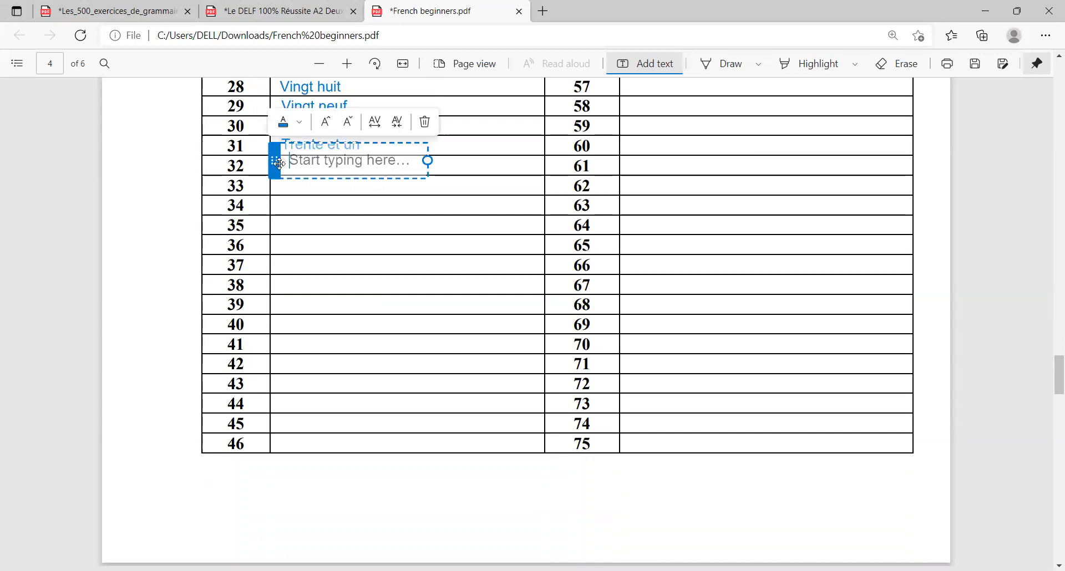
pyautogui.click(280, 172)
pyautogui.click(279, 166)
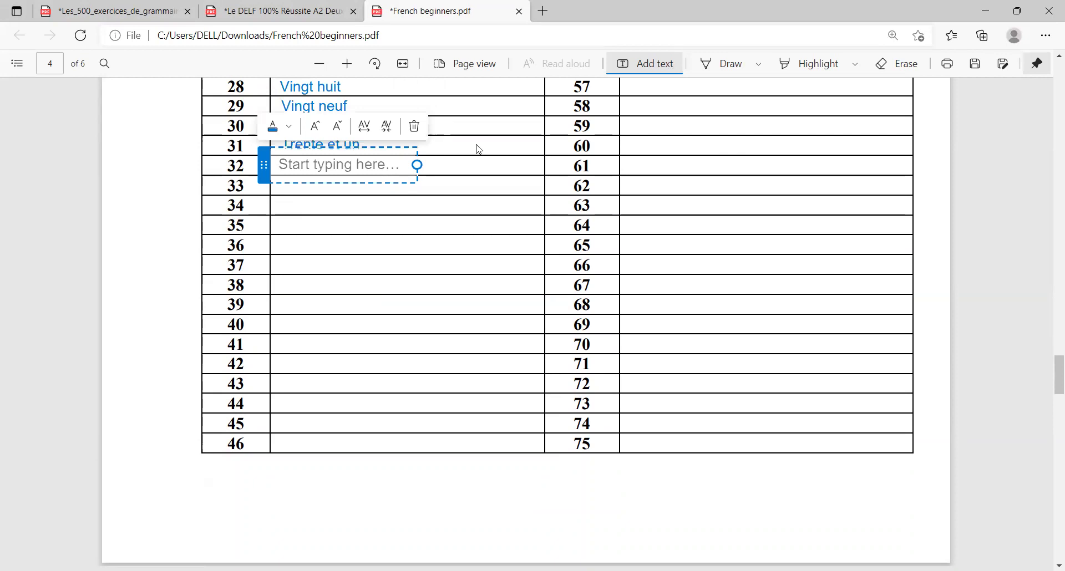
pyautogui.write('Trente ')
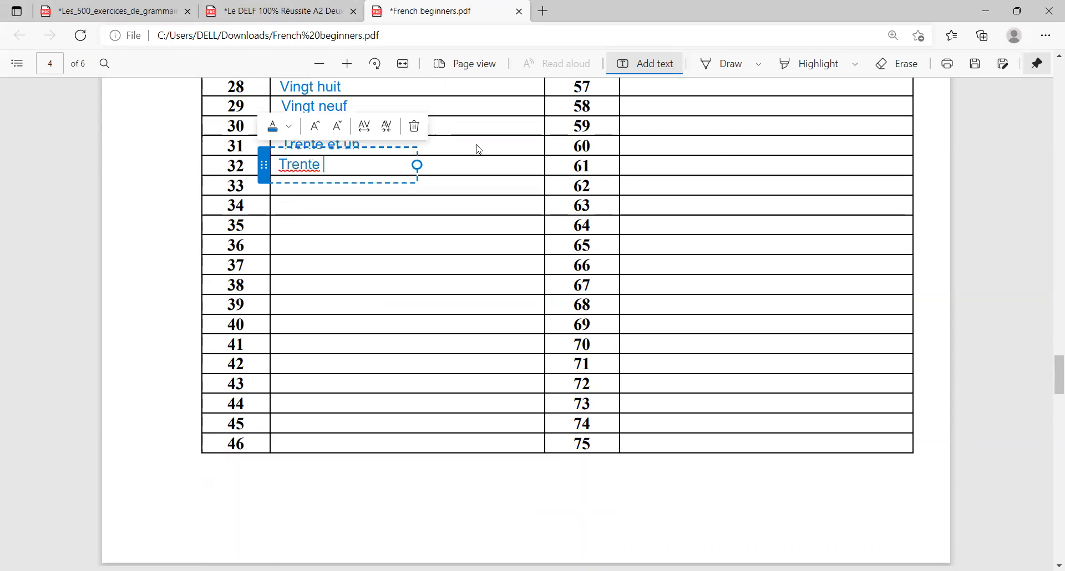
pyautogui.write('deux')
pyautogui.click(279, 183)
pyautogui.click(279, 183)
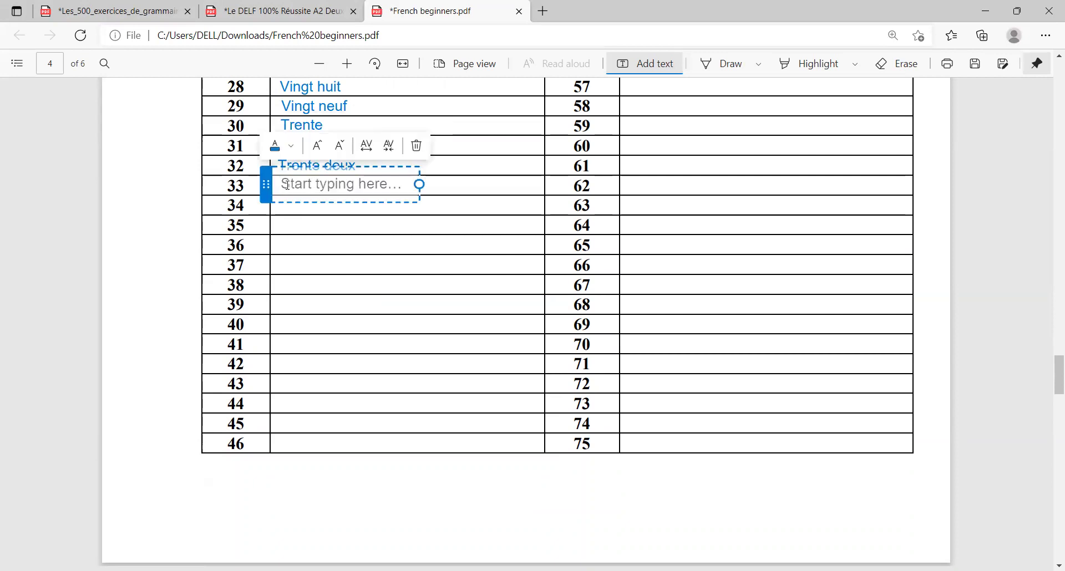
pyautogui.write('Trente trois')
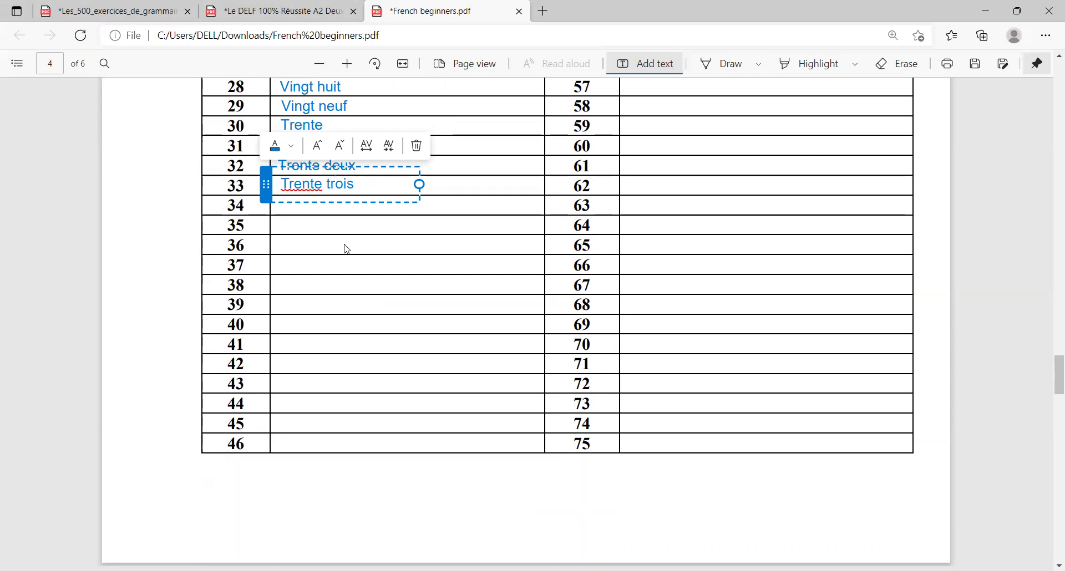
# Step: Add the text "Trente quatre" in the empty cell beside number 34
pyautogui.click(286, 205)
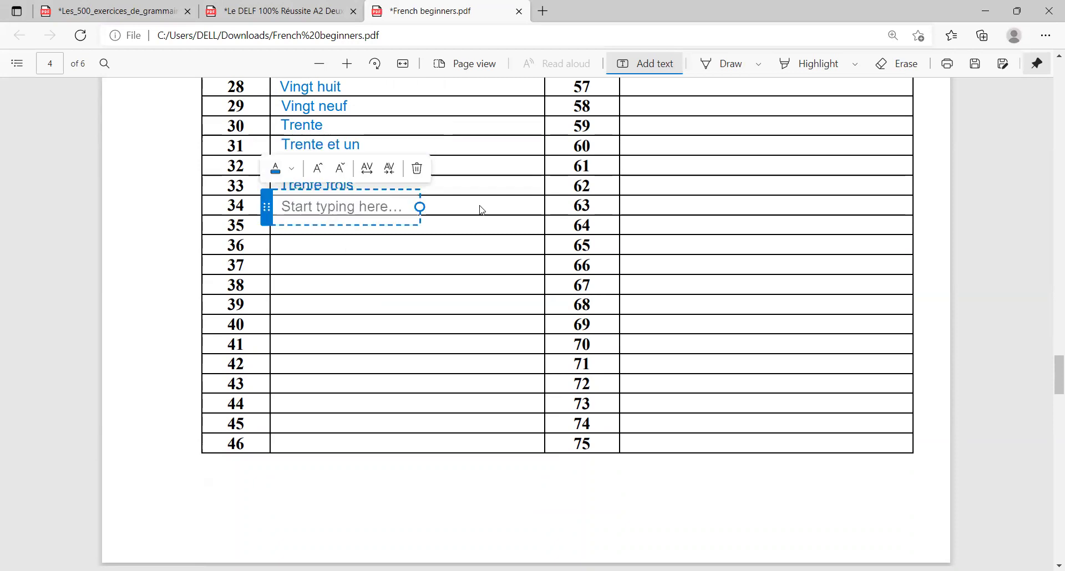
pyautogui.write('Trente quate')
pyautogui.press('BackSpace')
pyautogui.write('te')
pyautogui.press('BackSpace')
pyautogui.press('BackSpace')
pyautogui.write('re')
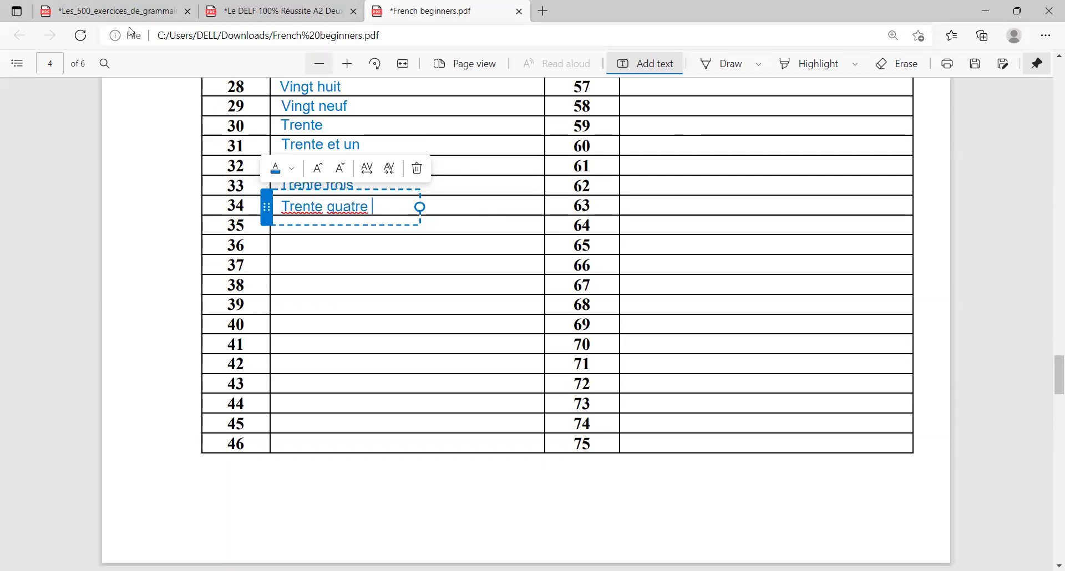
# Step: Add the text "Trente cinq" beside number 35 and "Trente six" beside number 36
pyautogui.click(346, 64)
pyautogui.scroll(2, 407, 274)
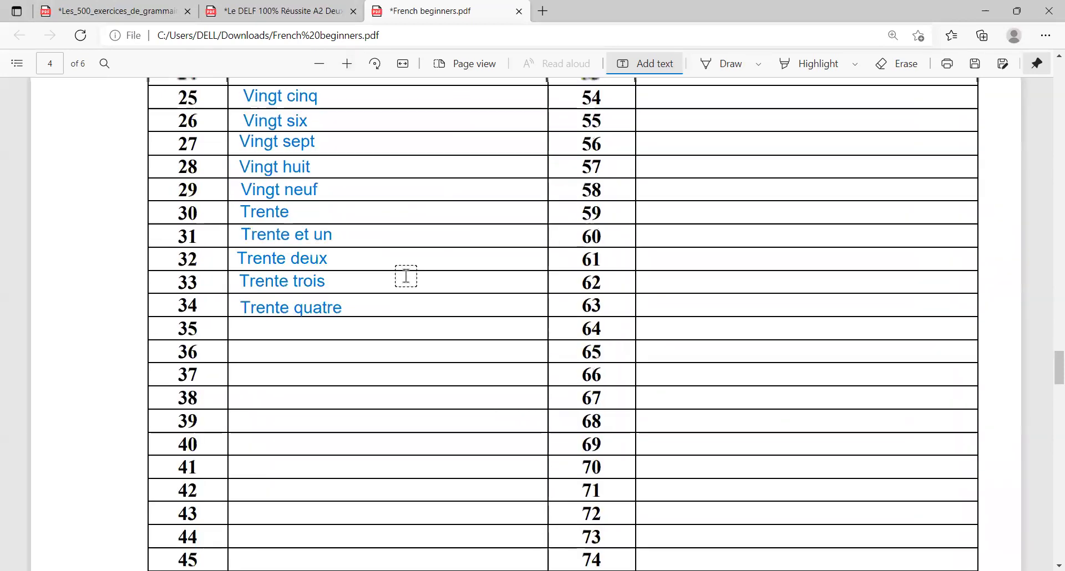
pyautogui.click(239, 330)
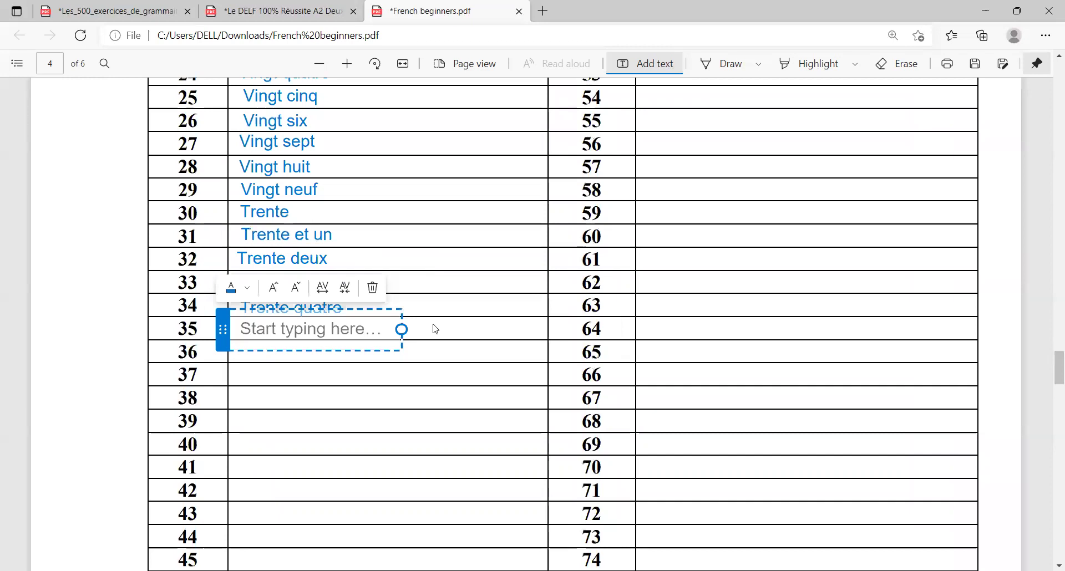
pyautogui.write('Trente cin1')
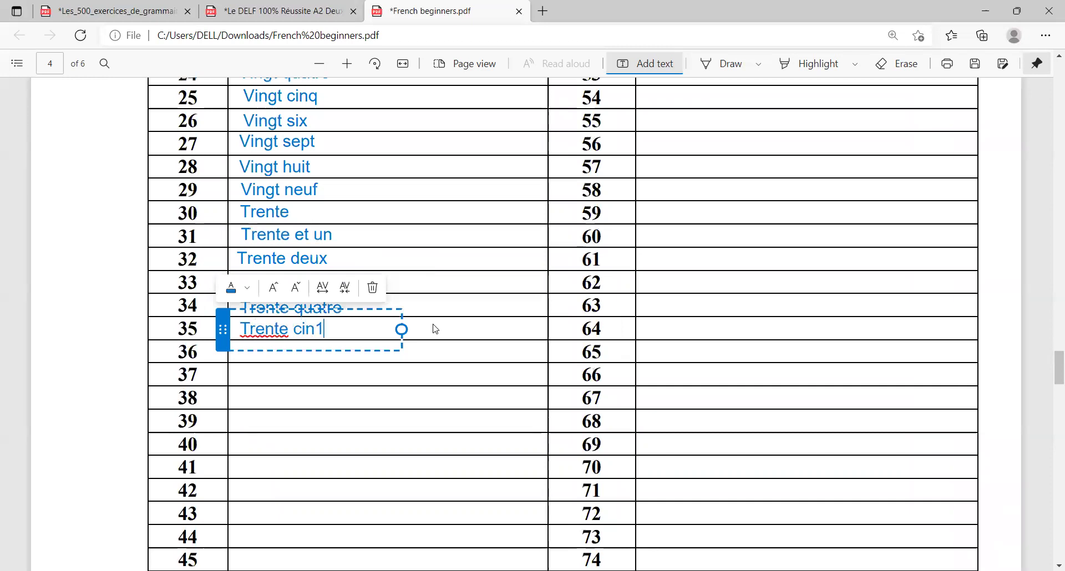
pyautogui.press('BackSpace')
pyautogui.write('q')
pyautogui.click(324, 397)
pyautogui.click(240, 351)
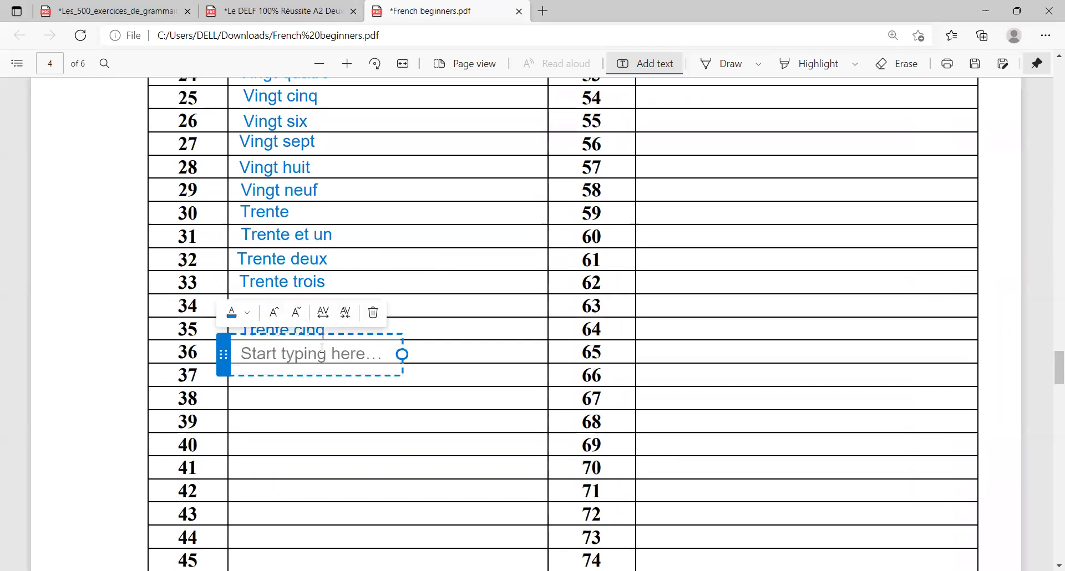
pyautogui.write('Trente six')
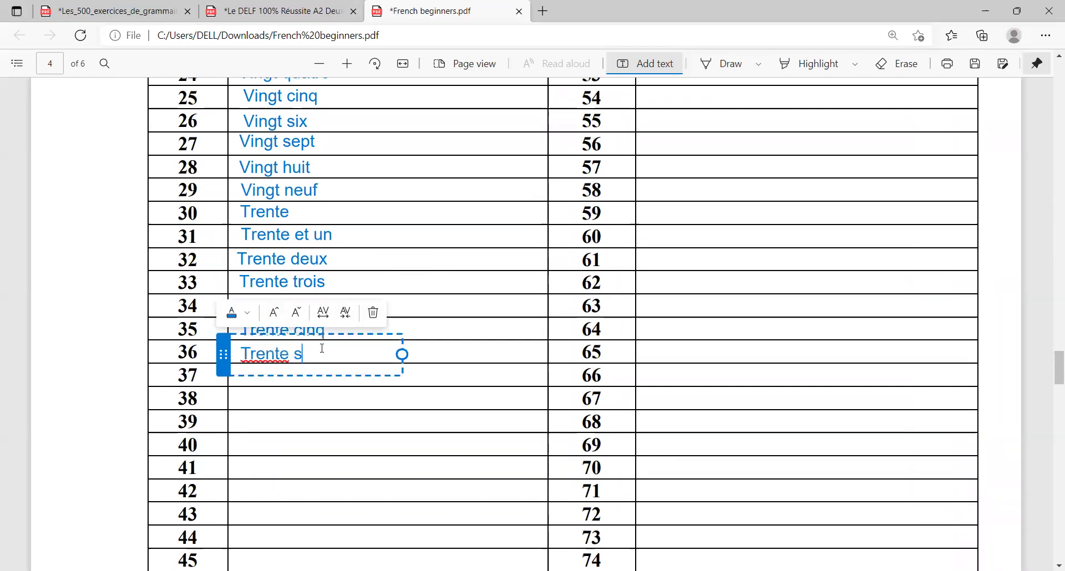
# Step: Add the text "Trente sept" in the empty cell beside number 37
pyautogui.click(245, 375)
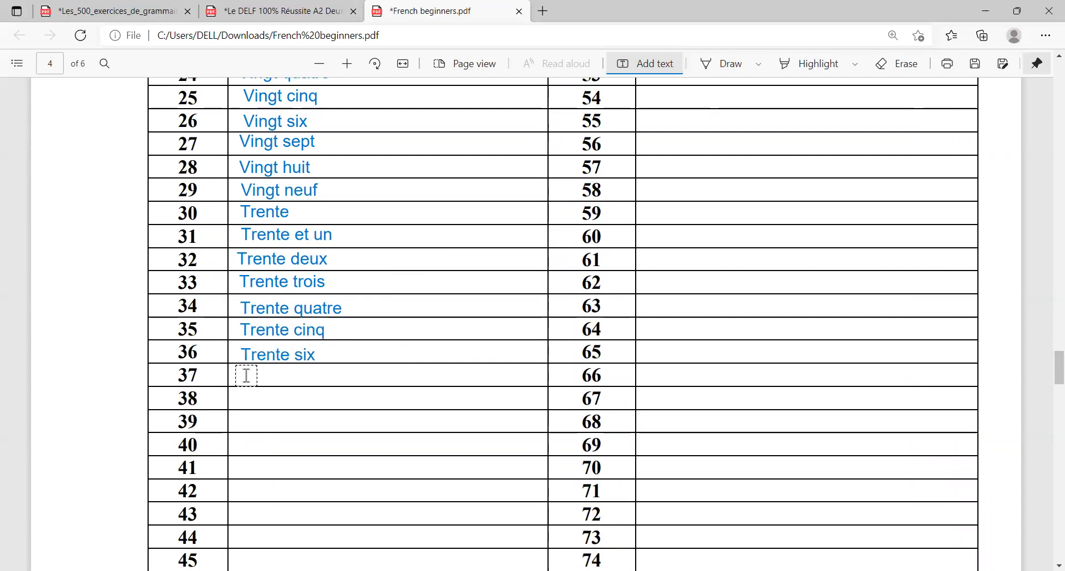
pyautogui.click(246, 375)
pyautogui.write('T')
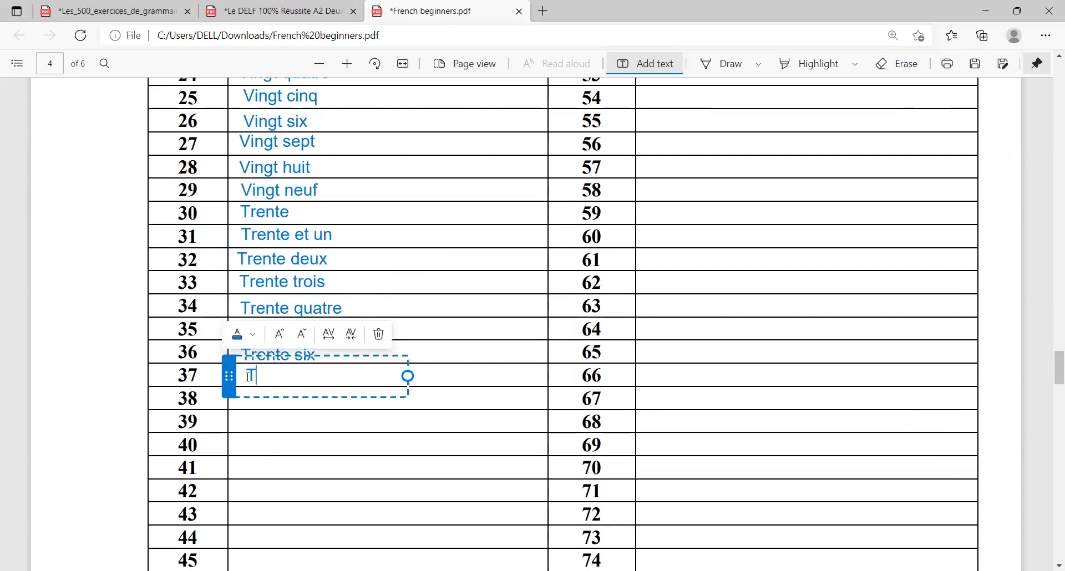
pyautogui.write('rente sept')
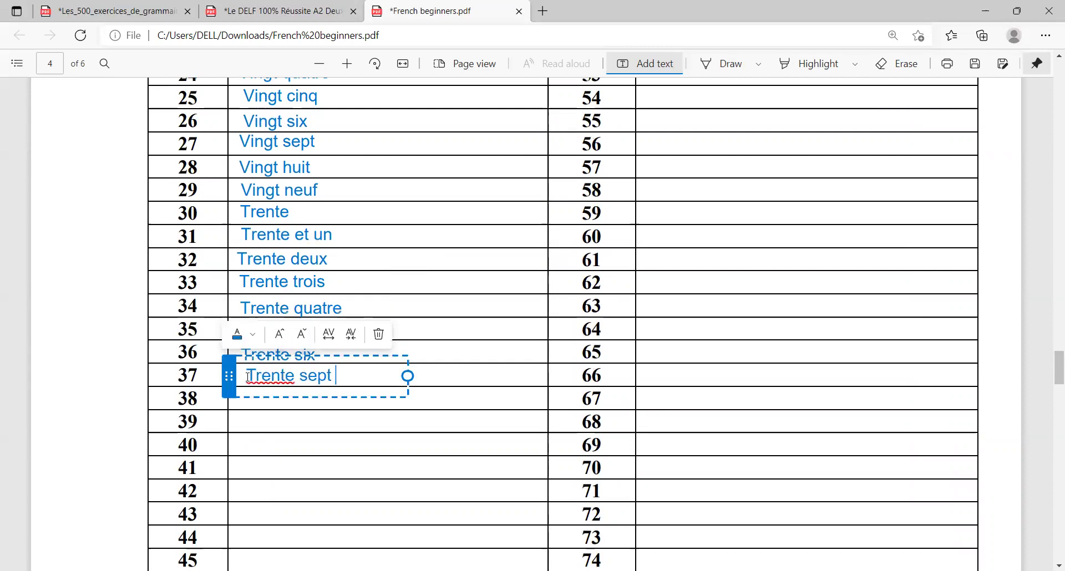
# Step: Add the text "Trente huit" beside number 38 and "Trente neuf" beside number 39
pyautogui.click(245, 397)
pyautogui.click(246, 397)
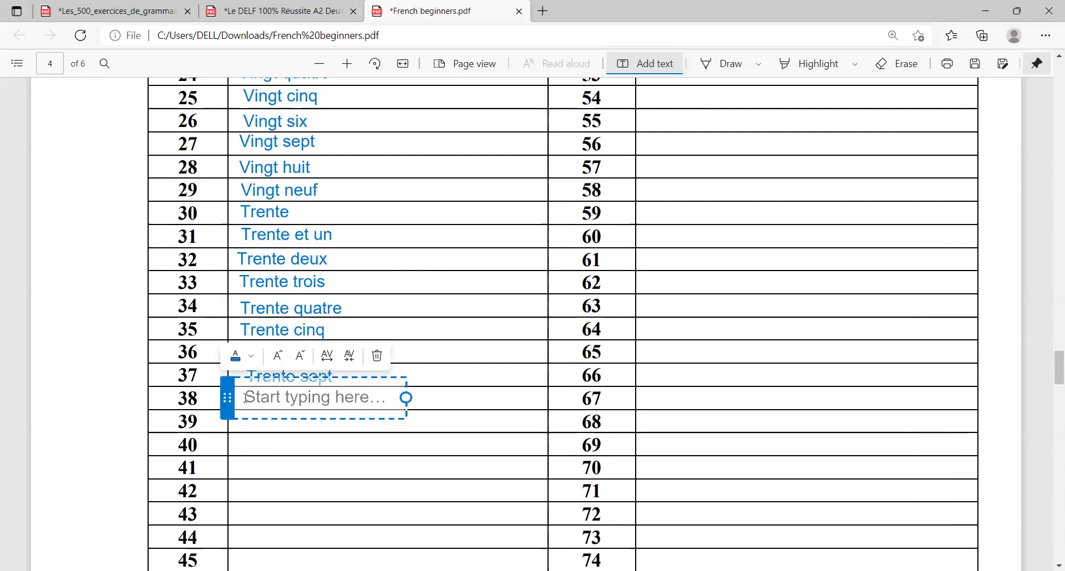
pyautogui.write('Trente huit')
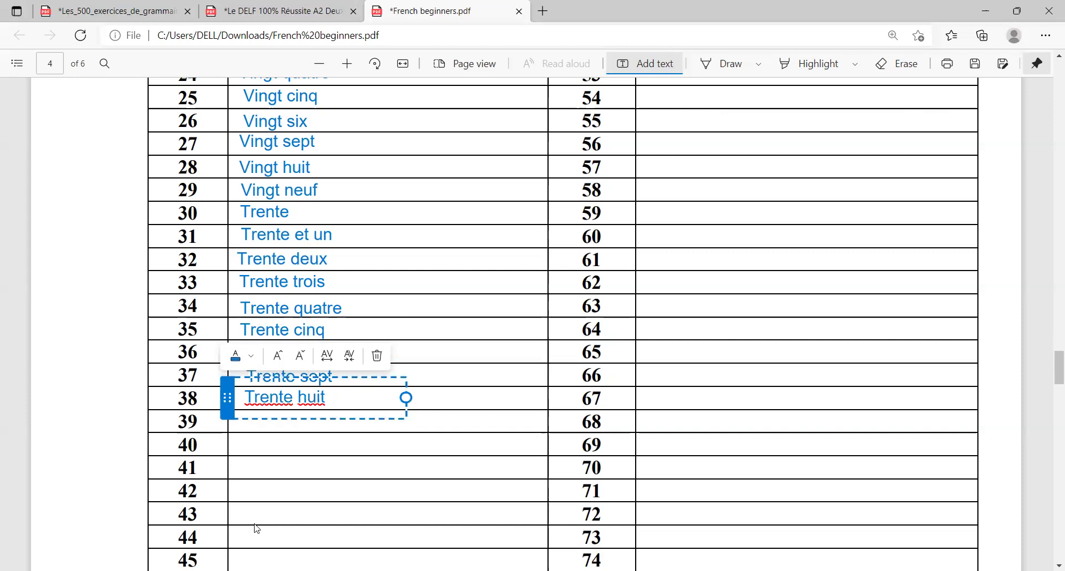
pyautogui.click(245, 424)
pyautogui.click(246, 422)
pyautogui.write('Trente neuf')
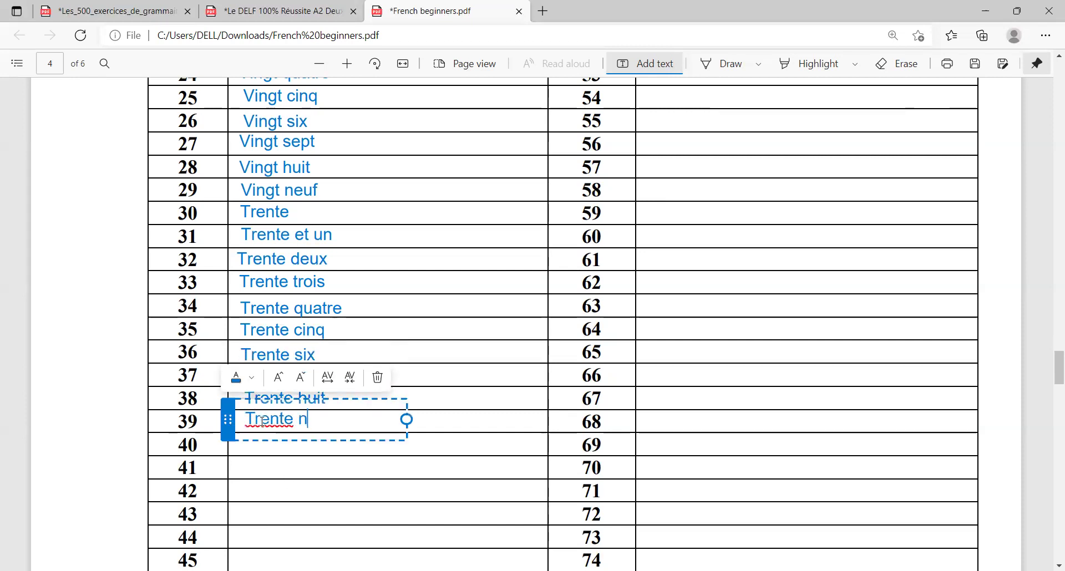
pyautogui.click(716, 322)
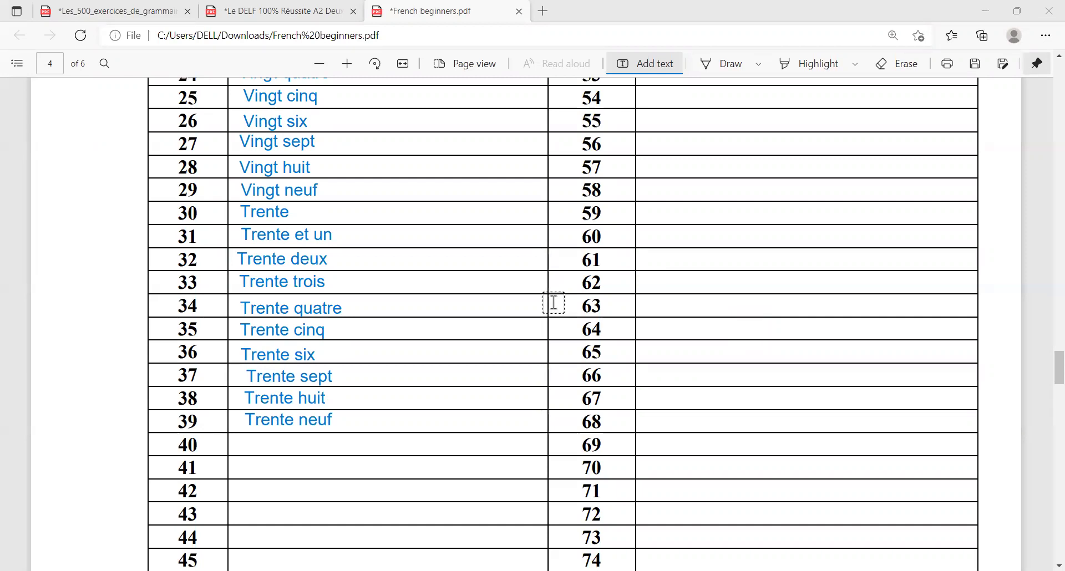
# Step: Add the text "Quarante" in the empty cell beside number 40
pyautogui.scroll(-4, 523, 333)
pyautogui.scroll(4, 525, 388)
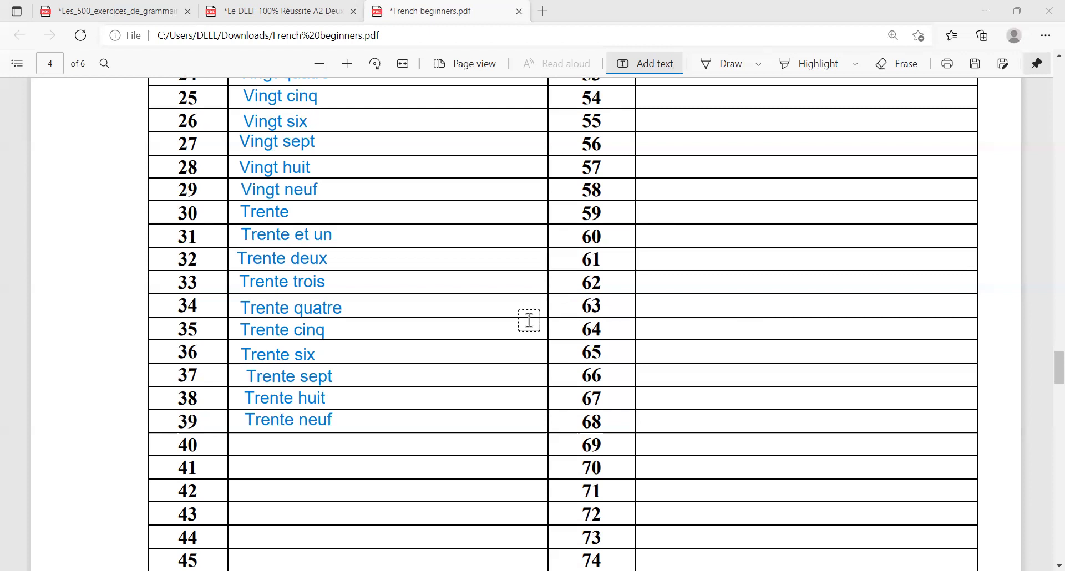
pyautogui.scroll(3, 530, 319)
pyautogui.scroll(-4, 527, 277)
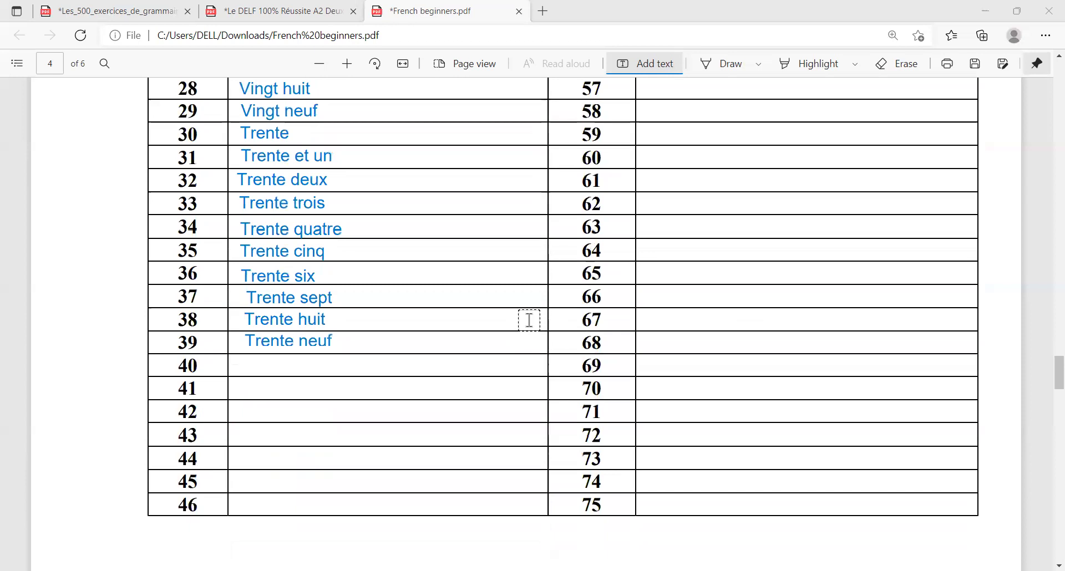
pyautogui.scroll(-1, 529, 320)
pyautogui.scroll(-3, 529, 320)
pyautogui.scroll(-3, 529, 321)
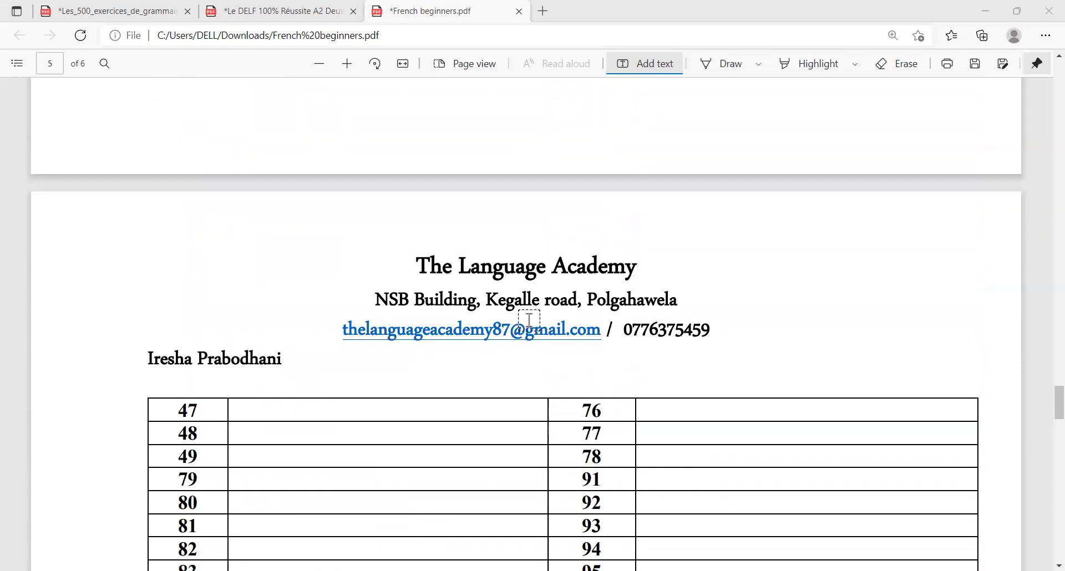
pyautogui.scroll(3, 529, 320)
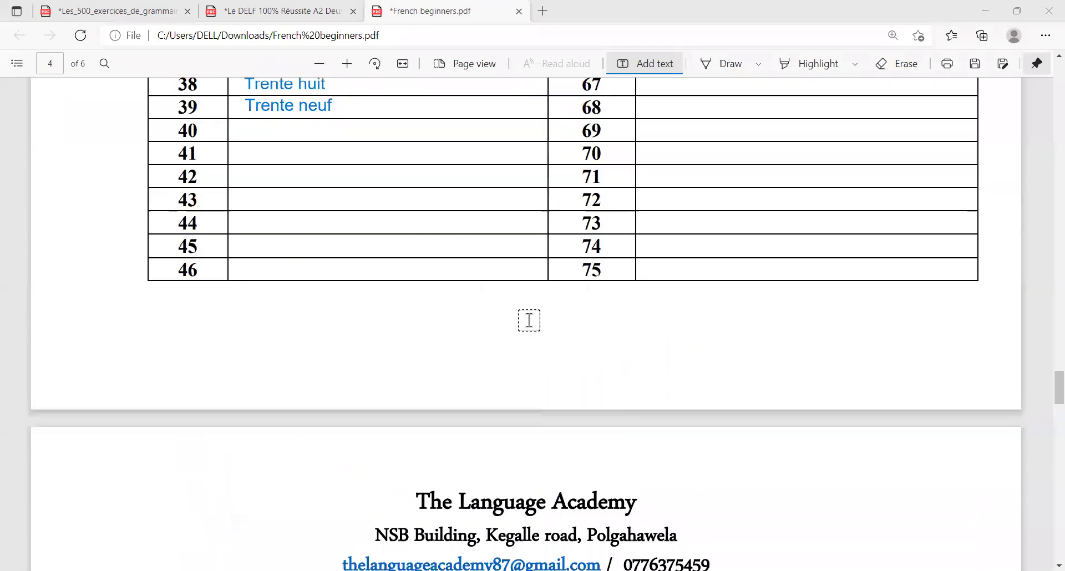
pyautogui.click(244, 133)
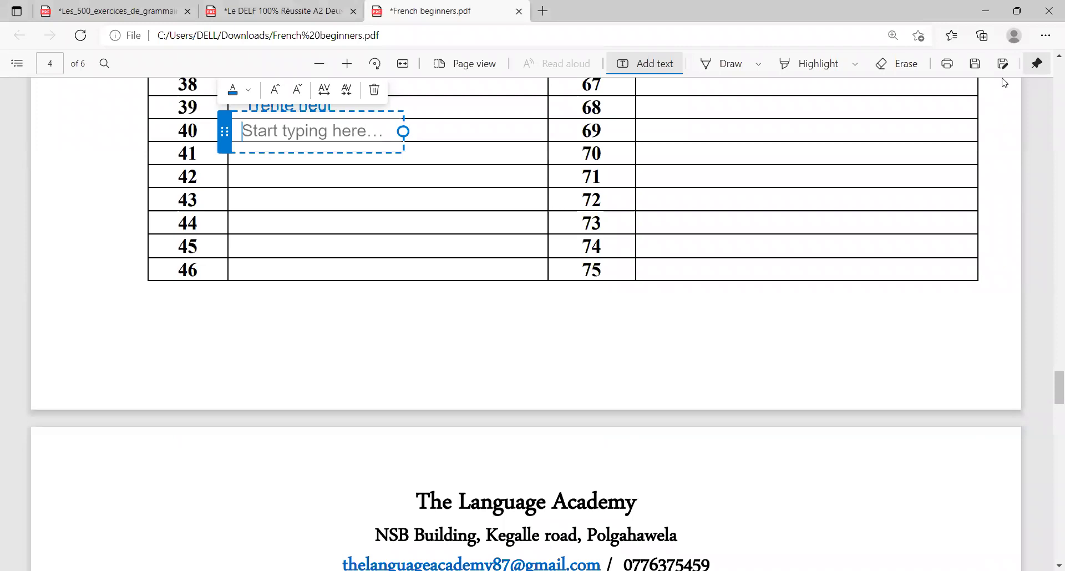
pyautogui.write('Quarante')
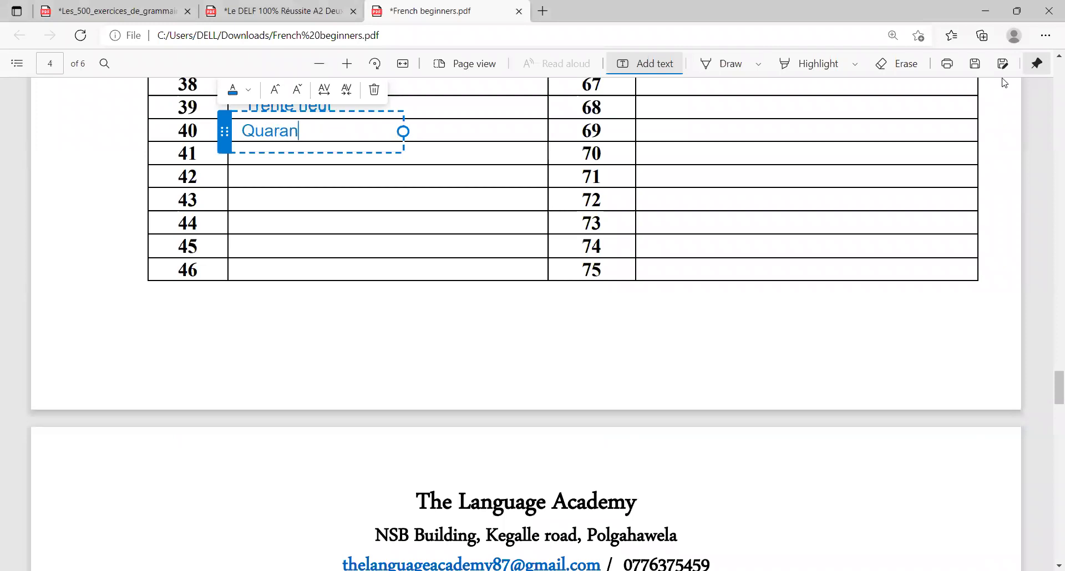
pyautogui.click(300, 227)
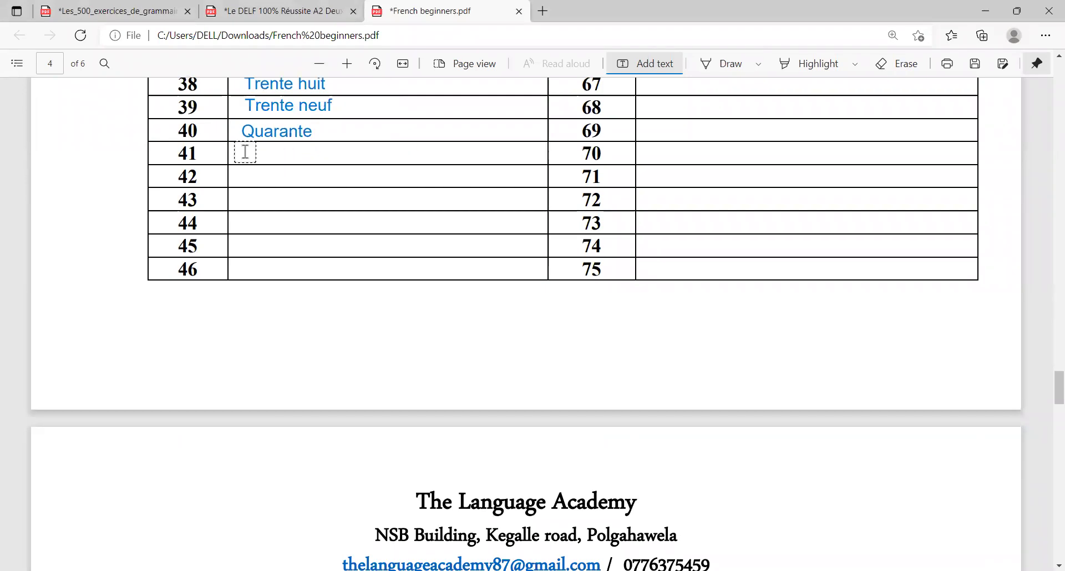
# Step: Add the text "Quarante et un" beside number 41 and "Quarante deux" beside number 42
pyautogui.click(229, 151)
pyautogui.write('Q')
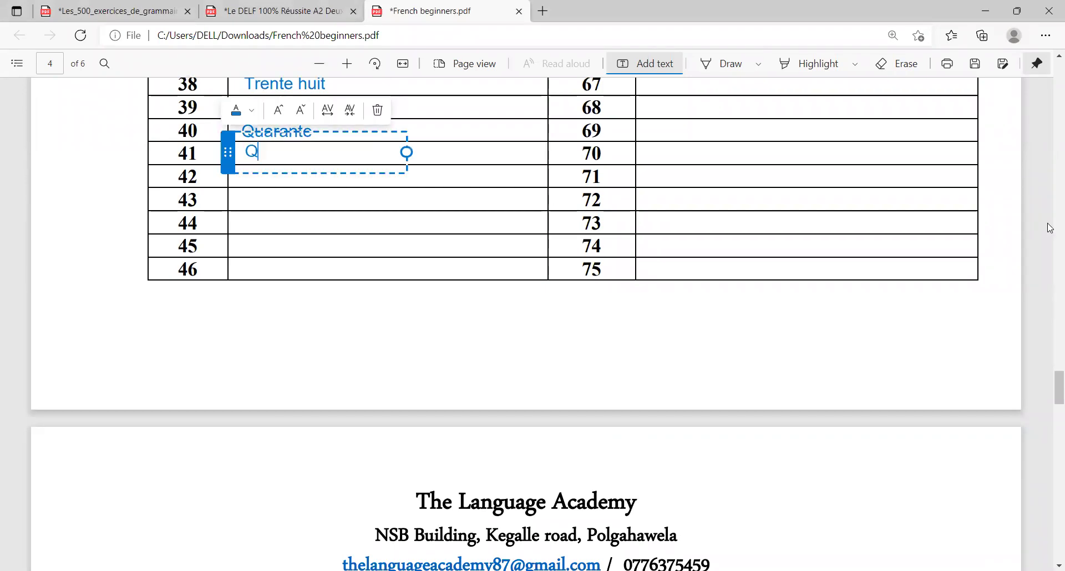
pyautogui.write('uarante et un')
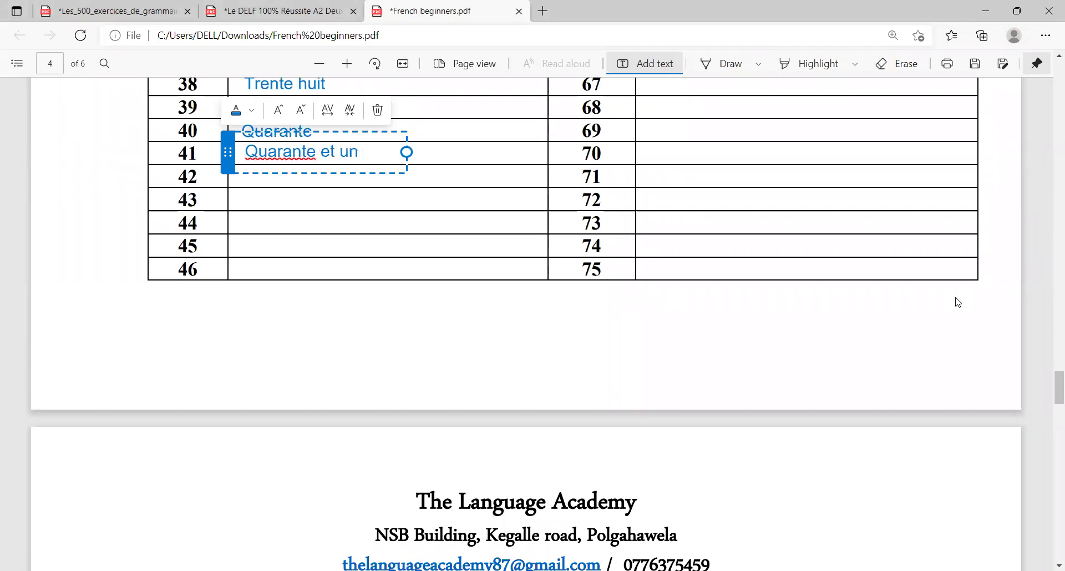
pyautogui.click(243, 183)
pyautogui.click(243, 183)
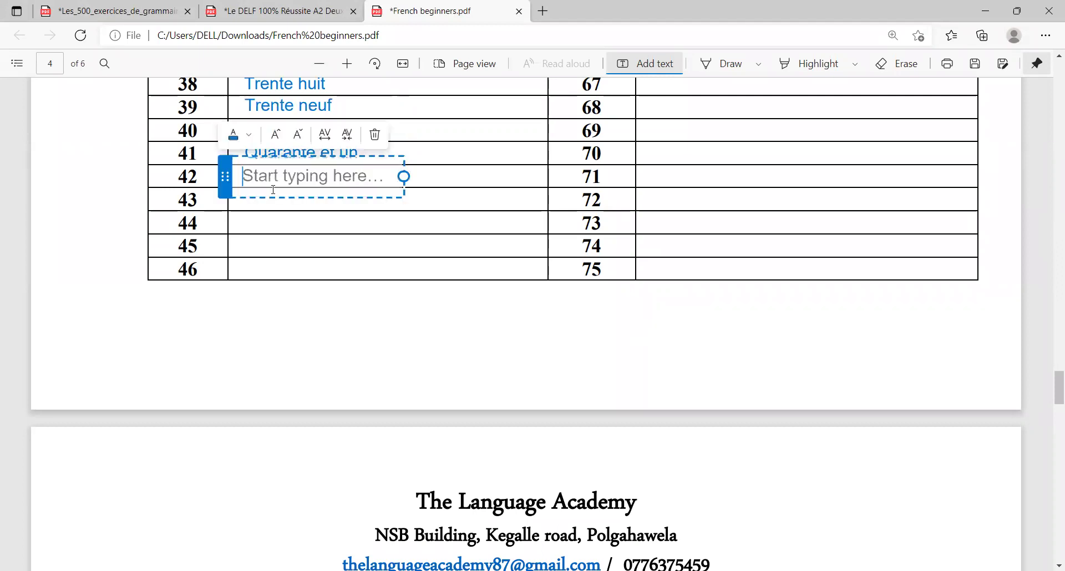
pyautogui.write('Q')
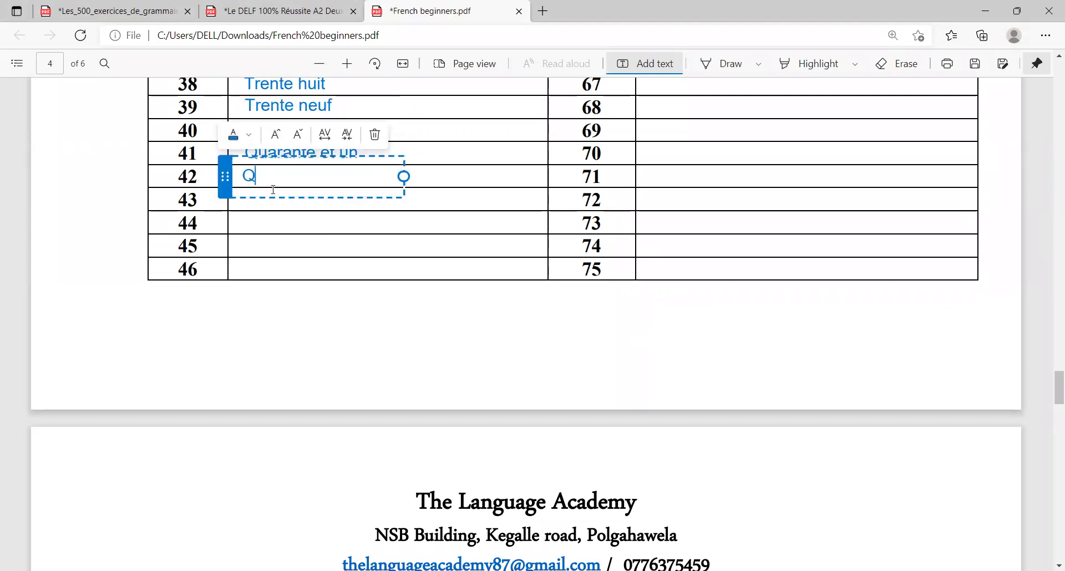
pyautogui.write('uarante deux')
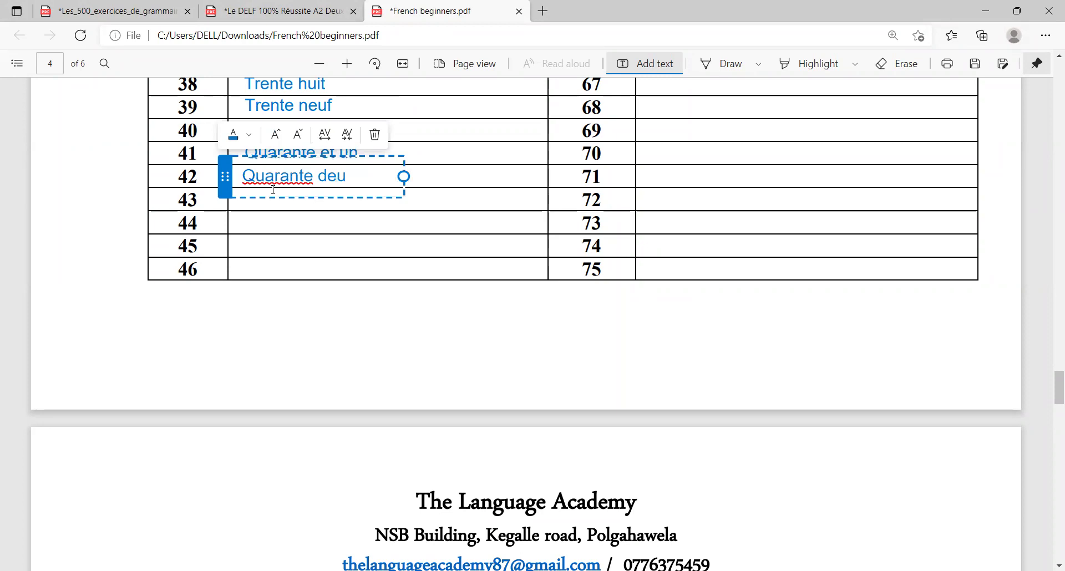
pyautogui.click(302, 238)
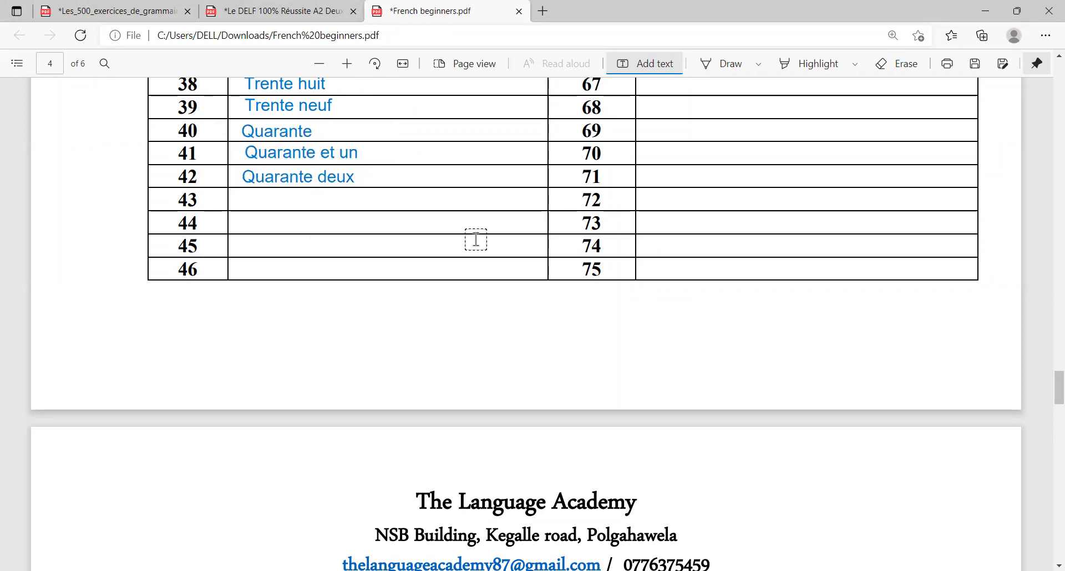